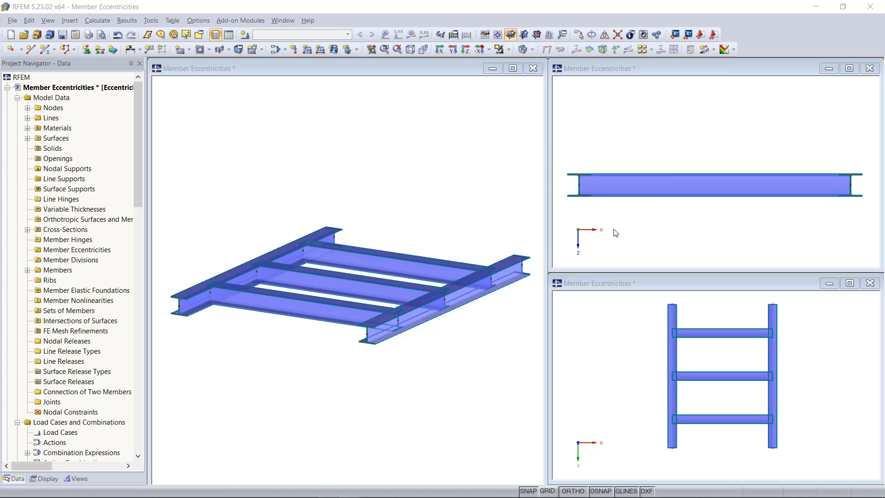
# - Start a new member eccentricity for the three HEA 300 cross beams, members 18-20
pyautogui.click(582, 176)
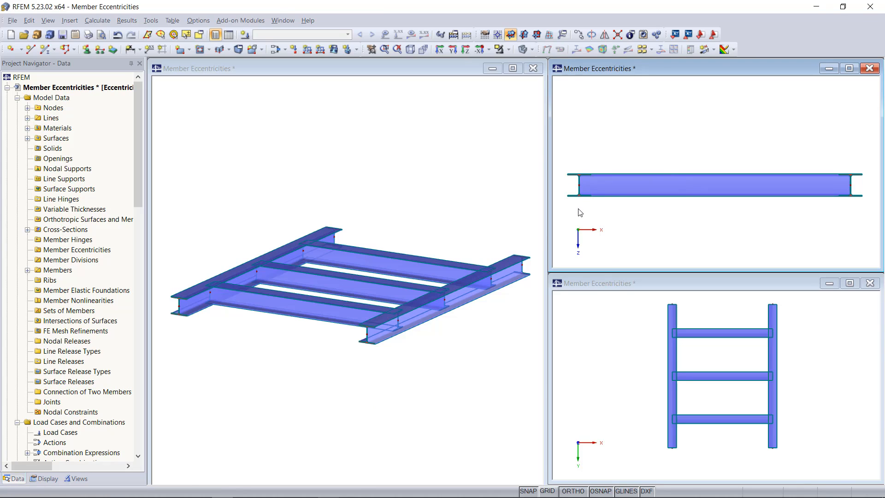
pyautogui.click(340, 401)
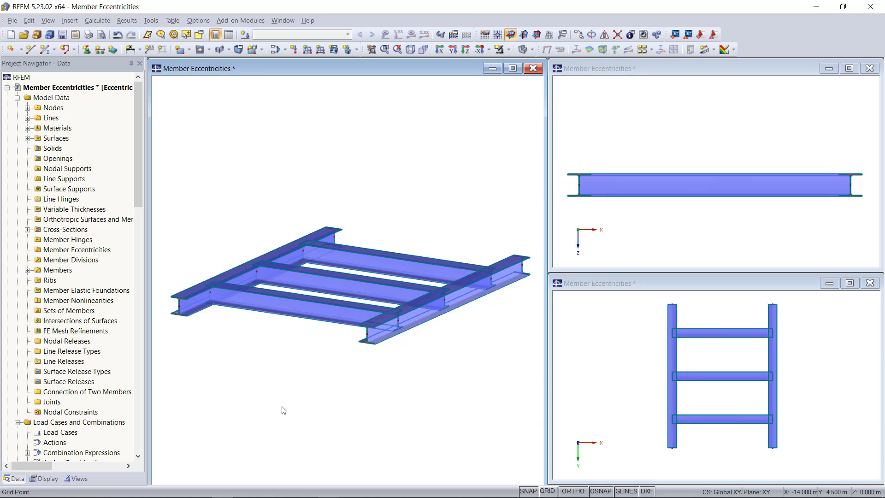
pyautogui.click(309, 311)
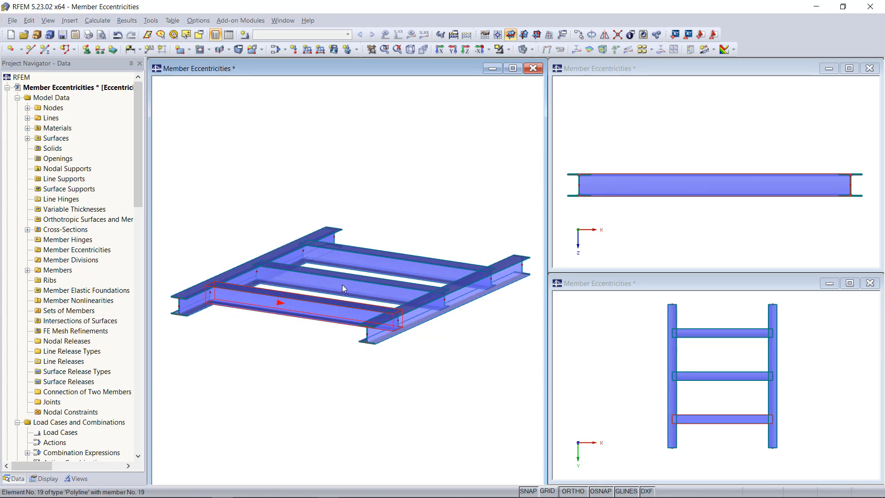
pyautogui.keyDown('ctrl'); pyautogui.click(342, 284); pyautogui.keyUp('ctrl')
pyautogui.keyDown('ctrl'); pyautogui.click(394, 261); pyautogui.keyUp('ctrl')
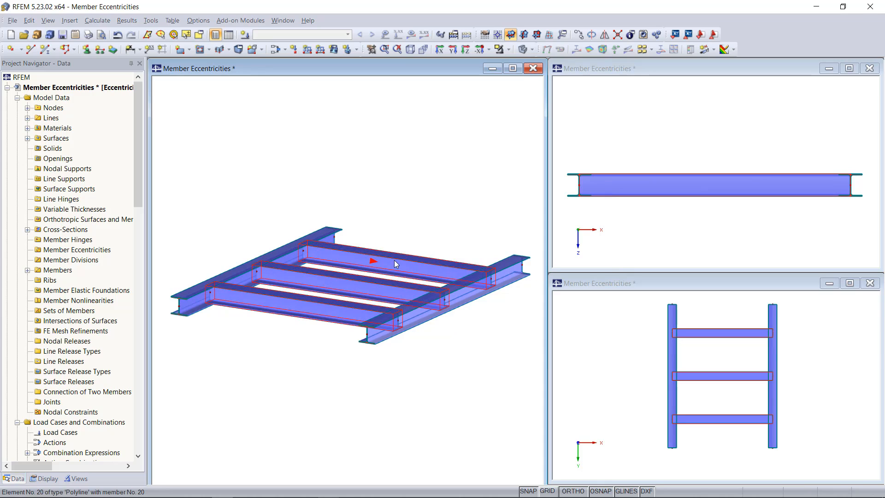
pyautogui.doubleClick(322, 310)
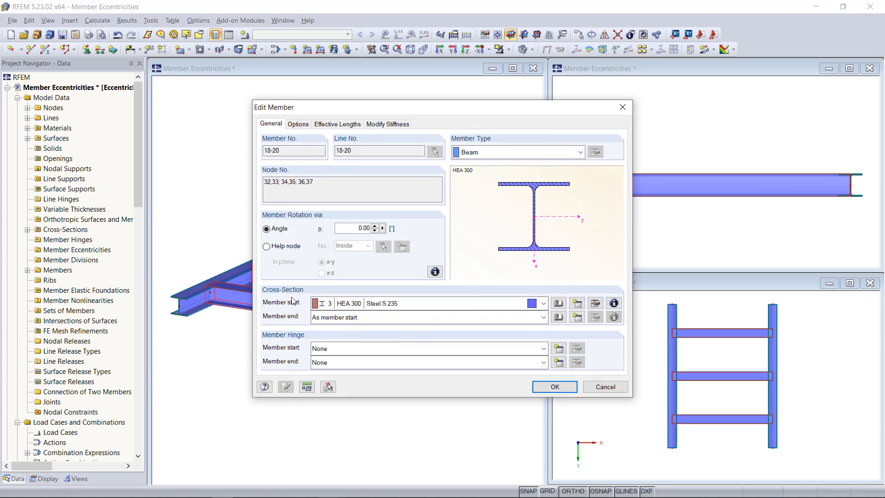
pyautogui.click(298, 124)
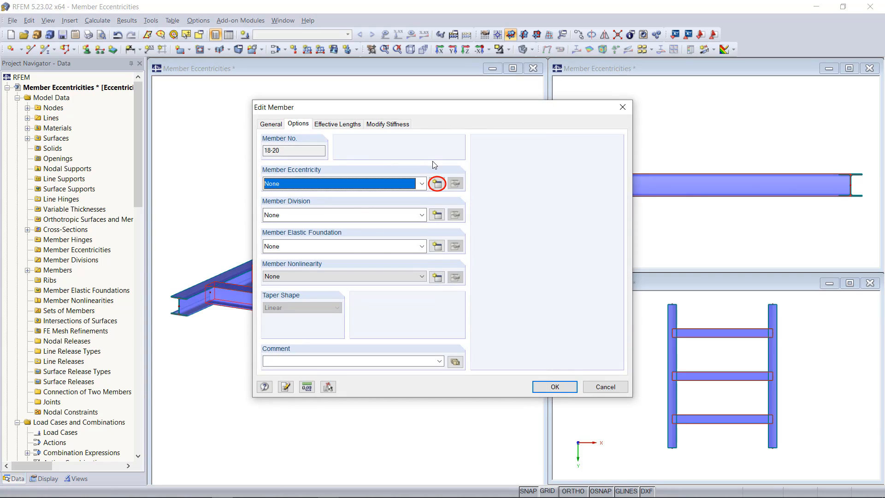
pyautogui.click(436, 183)
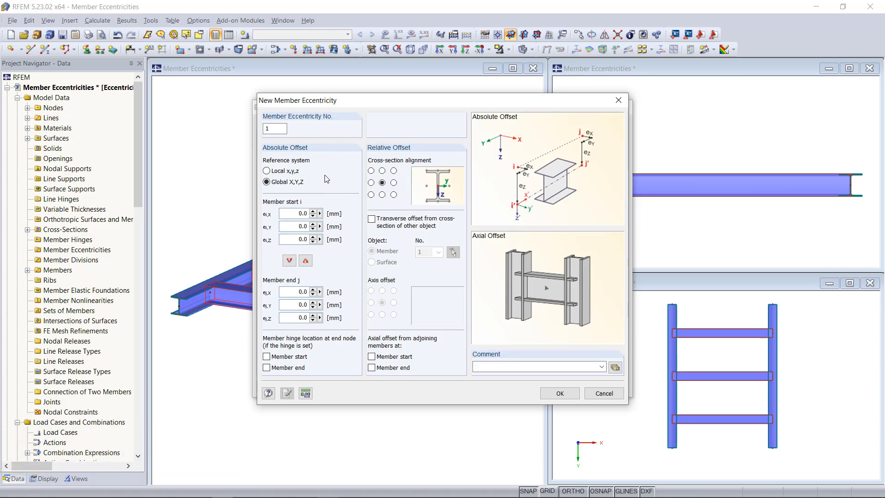
# - Define the eccentricity in the global reference system with a Z offset of -200 mm at member start and end, and apply it to the beams
pyautogui.click(267, 182)
pyautogui.moveTo(284, 238); pyautogui.dragTo(332, 234)
pyautogui.press('BackSpace')
pyautogui.moveTo(294, 316); pyautogui.dragTo(309, 317)
pyautogui.write('-2')
pyautogui.click(552, 391)
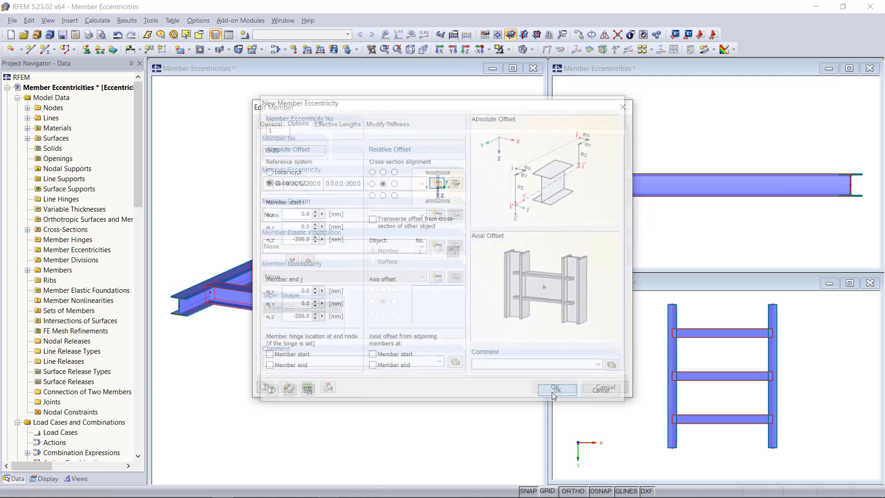
pyautogui.moveTo(486, 112); pyautogui.dragTo(382, 97)
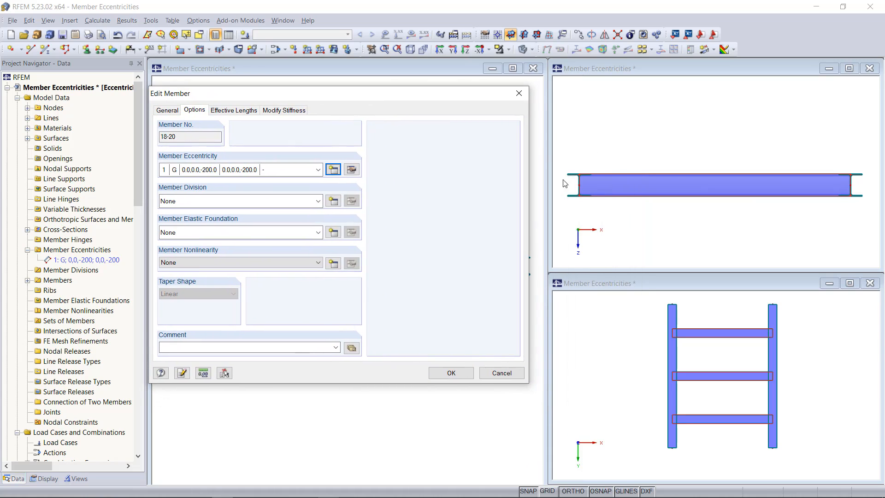
pyautogui.click(450, 372)
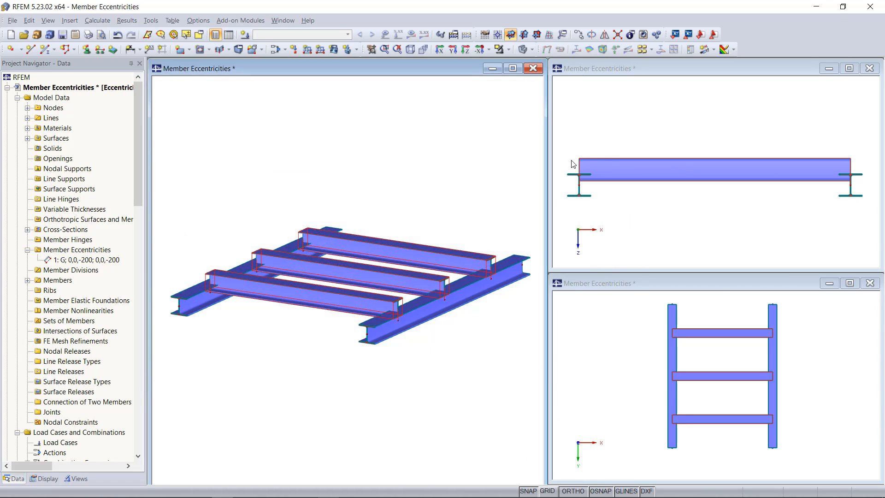
# - Show the 3D model as a line model to examine how the offset beams connect to the main girders
pyautogui.click(490, 208)
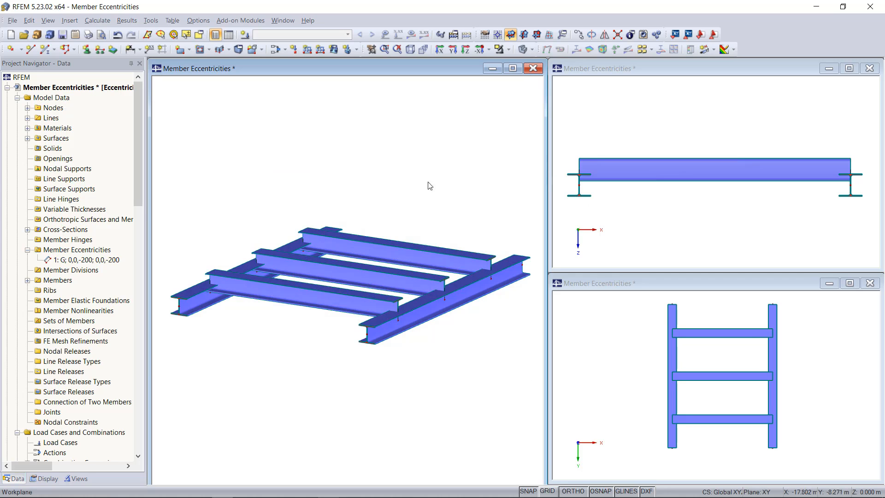
pyautogui.click(523, 49)
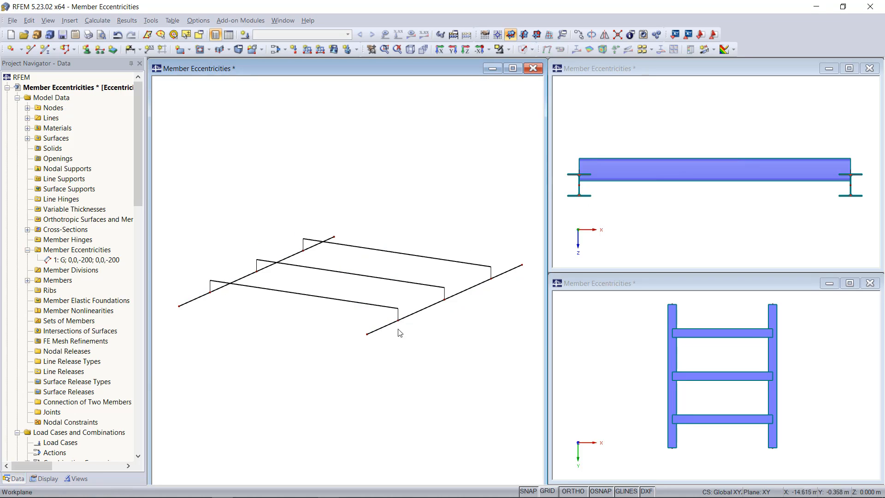
pyautogui.scroll(4, 398, 317)
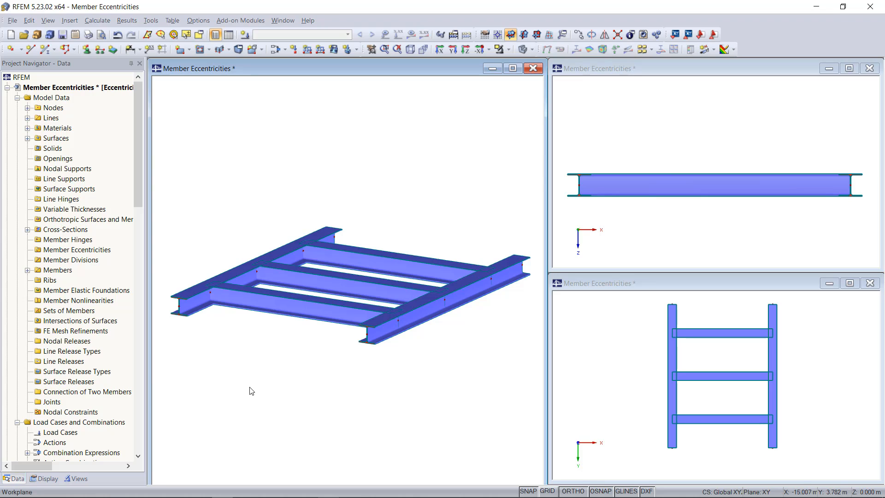
# - Create a member eccentricity with top-centre cross-section alignment and a transverse offset from member 16, using its bottom-centre axis offset
pyautogui.rightClick(79, 253)
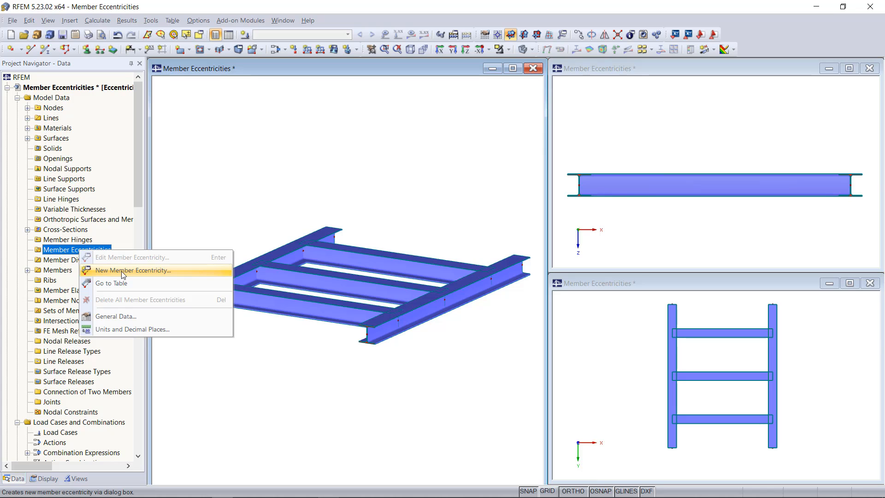
pyautogui.click(124, 272)
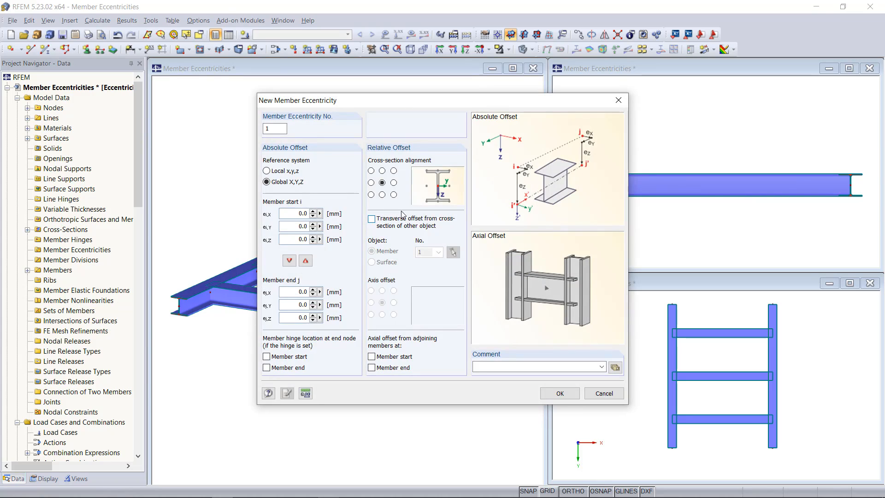
pyautogui.click(382, 171)
pyautogui.click(371, 220)
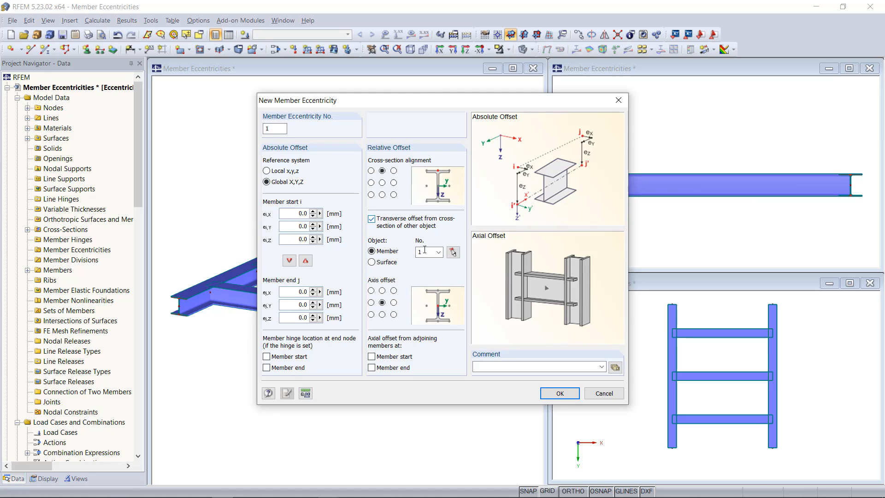
pyautogui.click(453, 252)
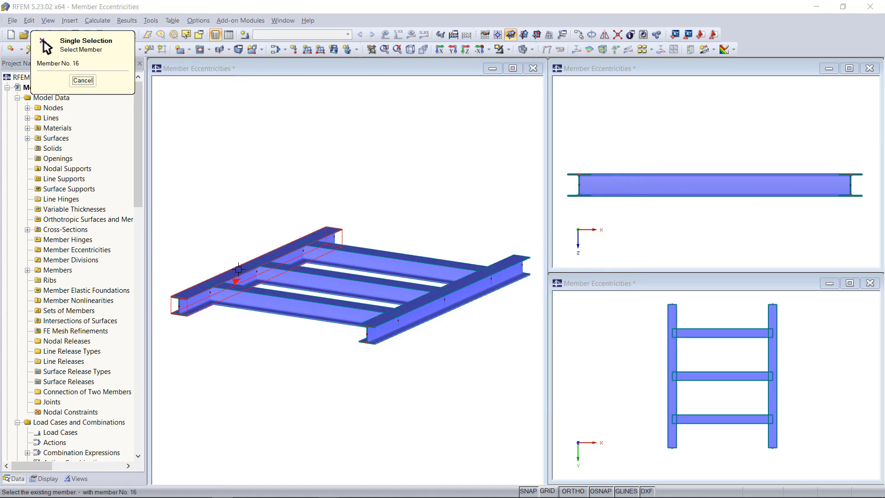
pyautogui.click(238, 269)
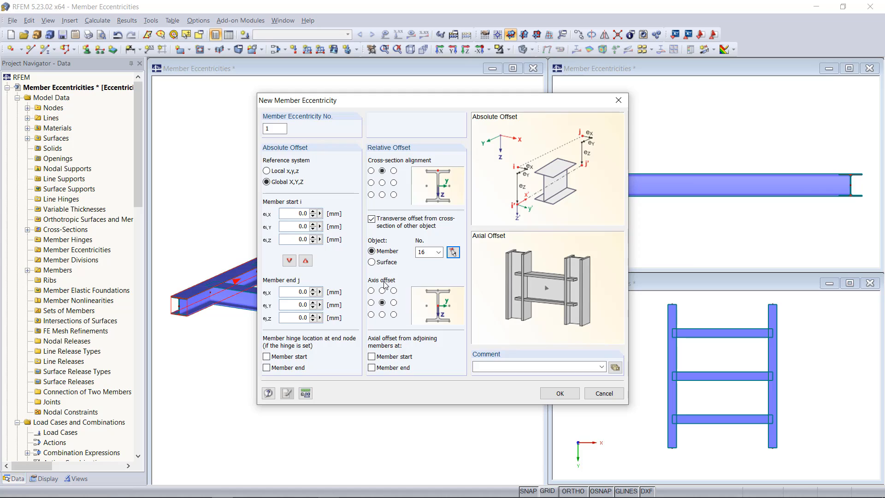
pyautogui.click(383, 315)
pyautogui.click(555, 392)
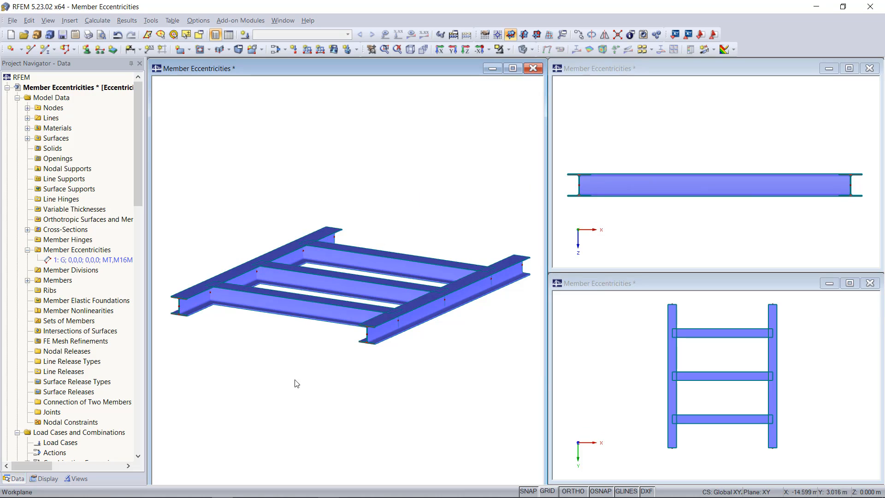
# - Assign the member eccentricity graphically to both sides of the three cross beams, members 18-20
pyautogui.rightClick(78, 260)
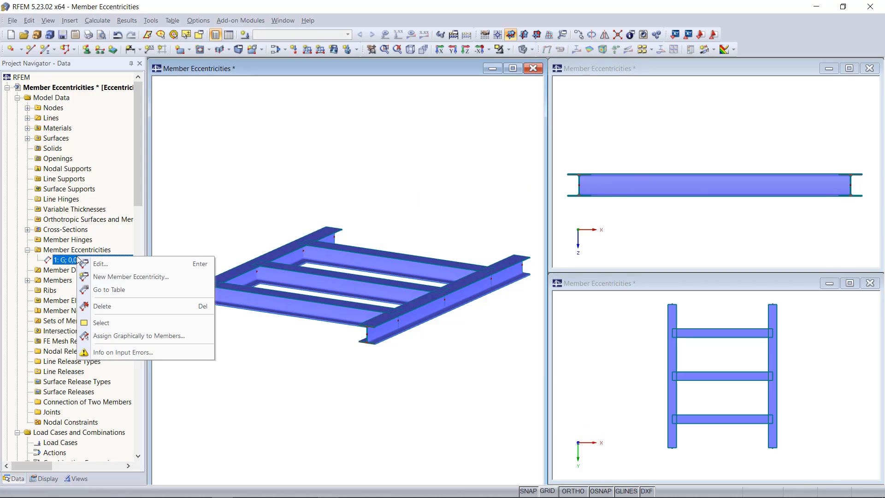
pyautogui.click(153, 337)
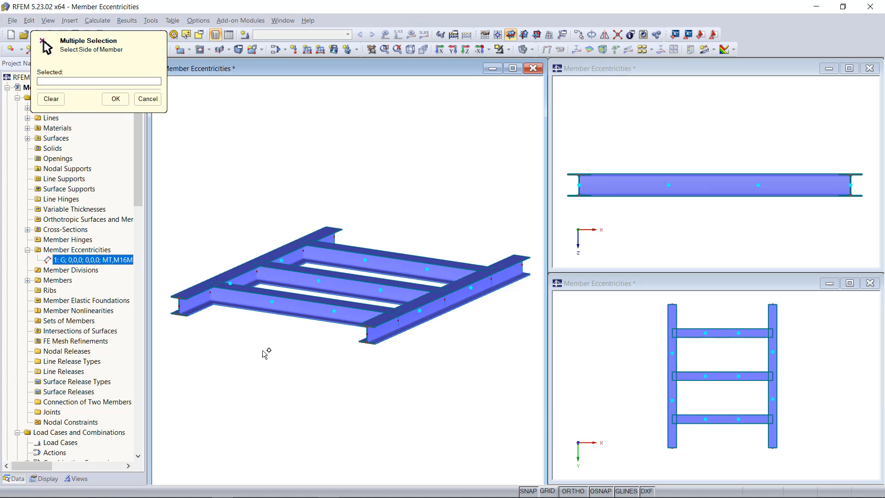
pyautogui.click(265, 300)
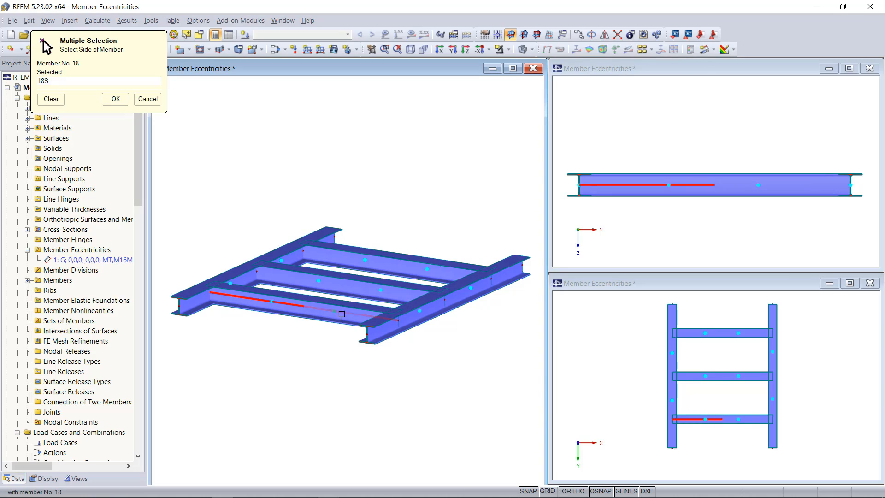
pyautogui.click(374, 289)
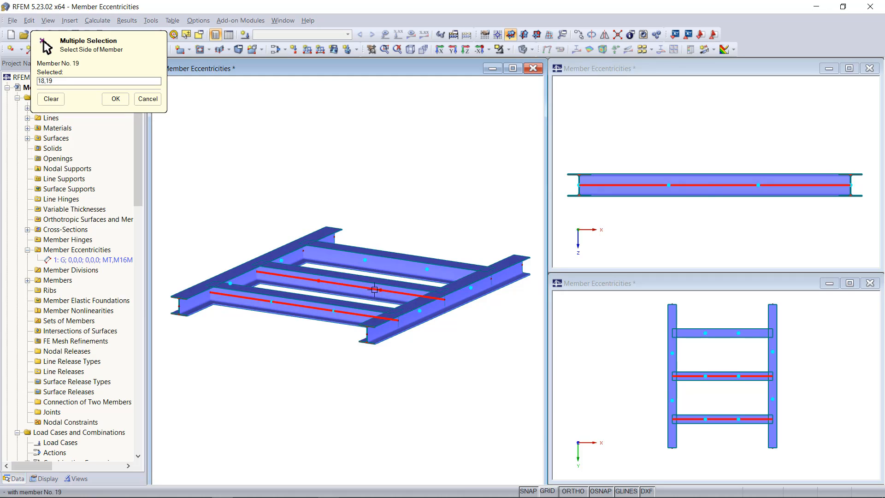
pyautogui.click(384, 262)
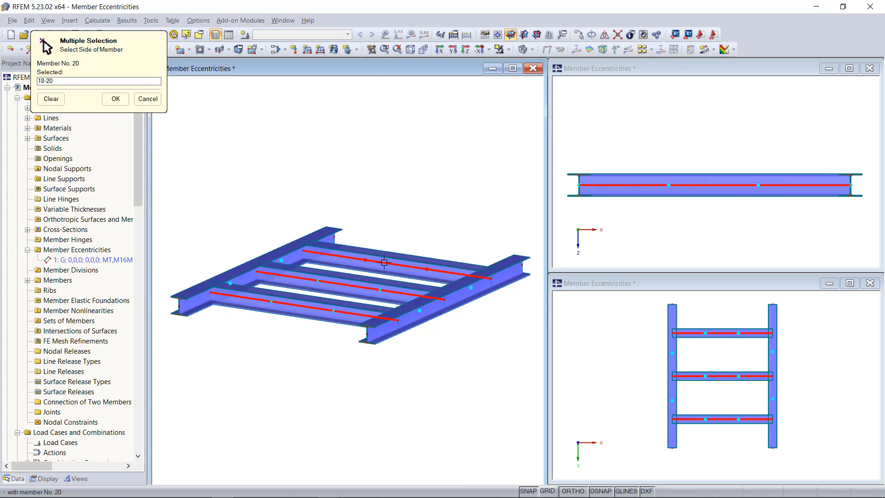
pyautogui.click(116, 98)
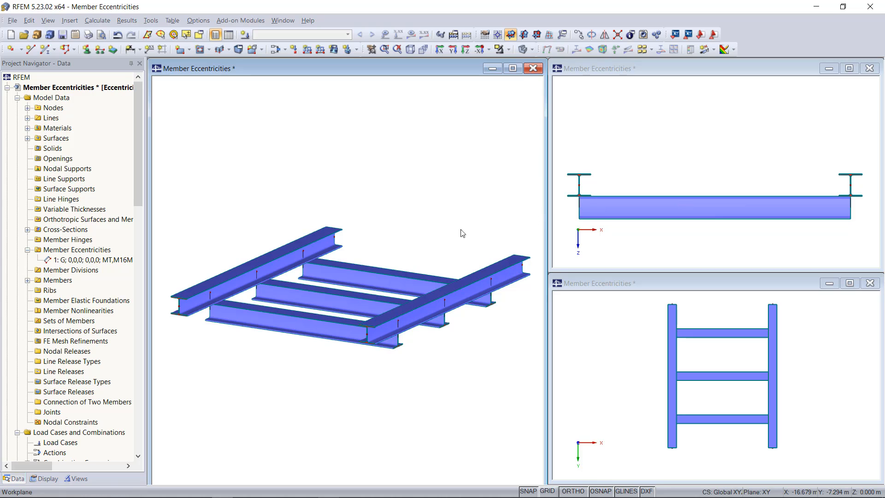
# - Edit the member eccentricity to use bottom-centre cross-section alignment and a top-centre axis offset on member 16
pyautogui.rightClick(81, 260)
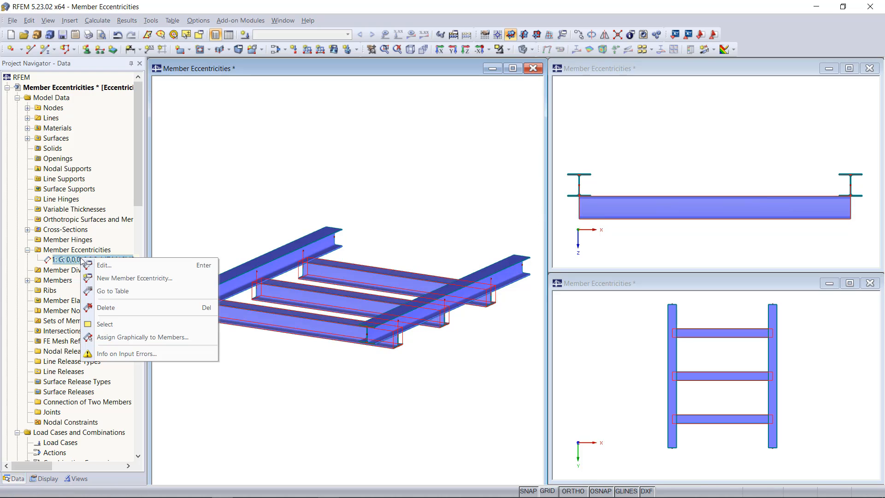
pyautogui.click(121, 267)
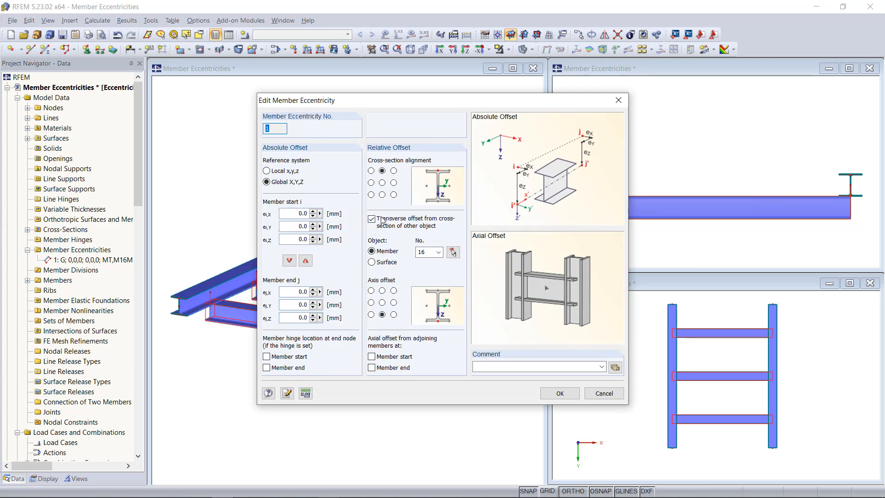
pyautogui.click(382, 195)
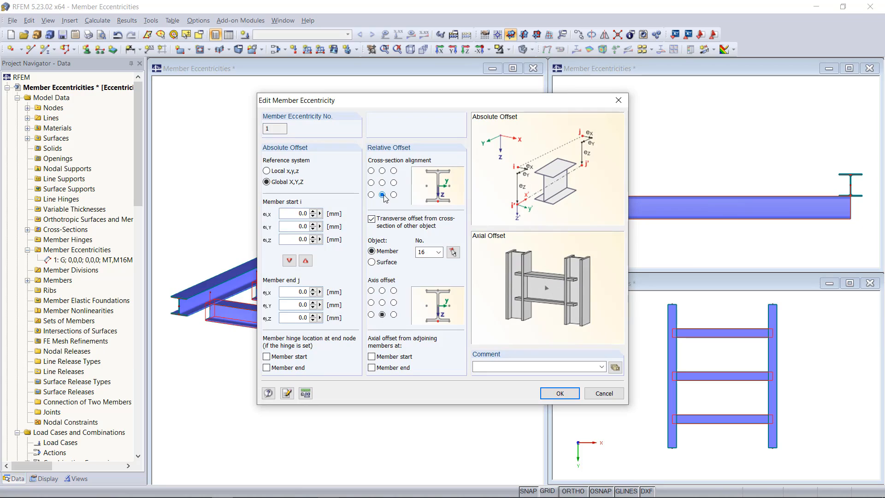
pyautogui.click(382, 290)
pyautogui.click(559, 392)
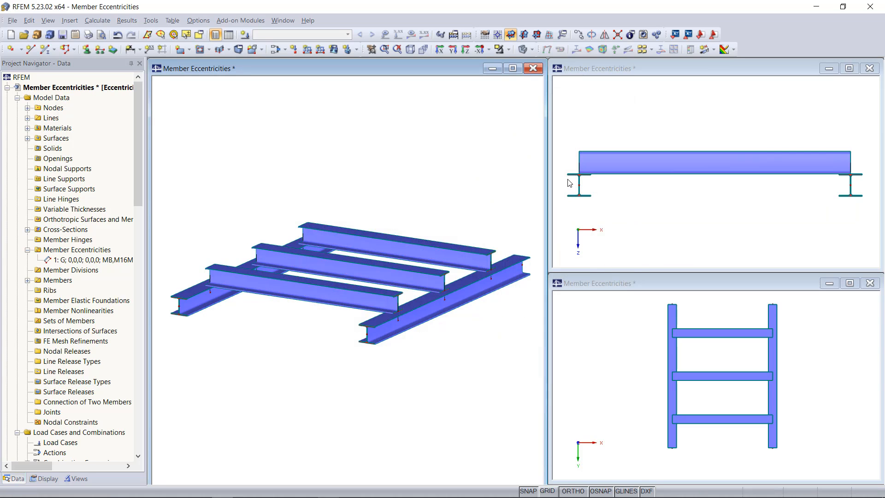
pyautogui.scroll(5, 571, 193)
pyautogui.click(569, 189)
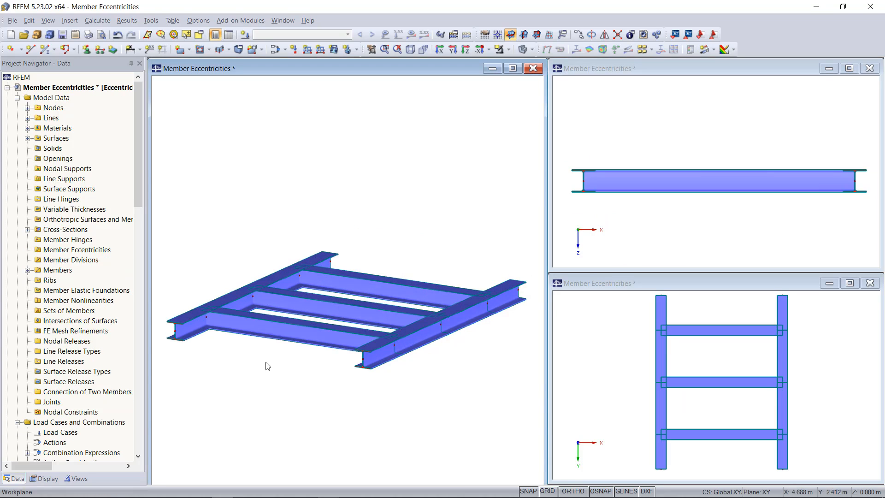
# - Give the three cross beams, members 13-15, a new eccentricity with axial offset from adjoining members at member start and member end
pyautogui.keyDown('ctrl'); pyautogui.click(346, 306); pyautogui.keyUp('ctrl')
pyautogui.keyDown('ctrl'); pyautogui.click(395, 290); pyautogui.keyUp('ctrl')
pyautogui.doubleClick(288, 332)
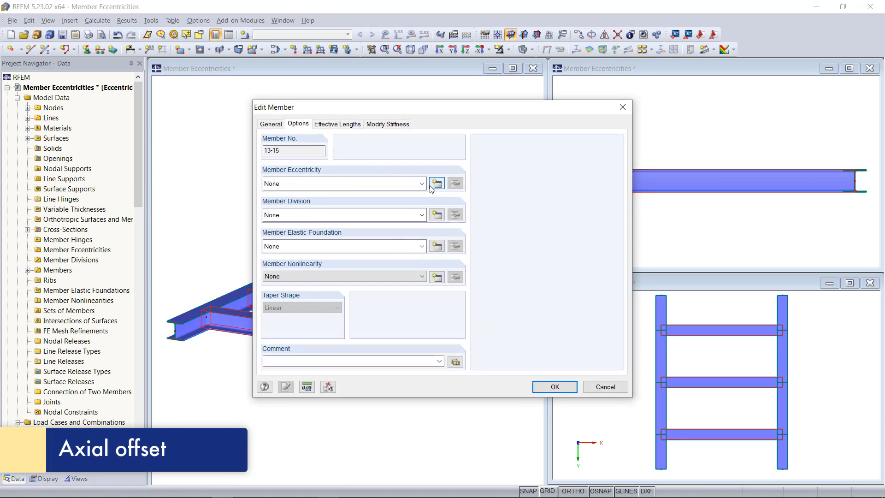
pyautogui.click(437, 184)
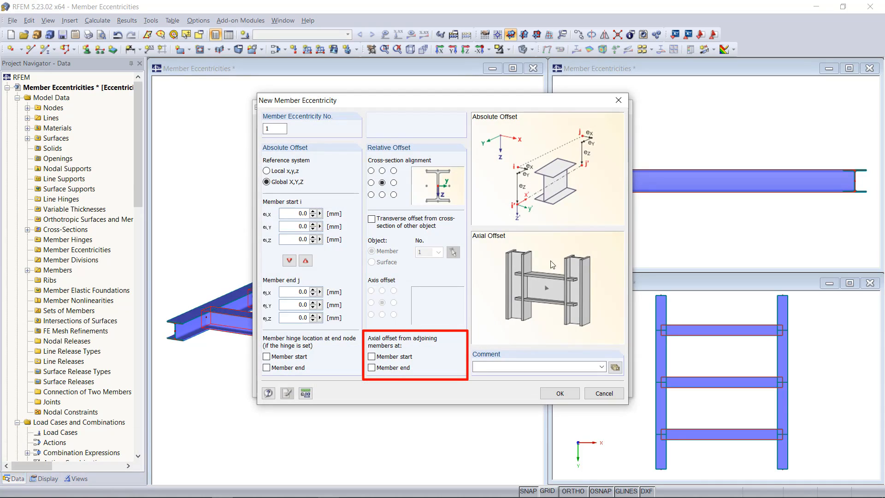
pyautogui.click(371, 357)
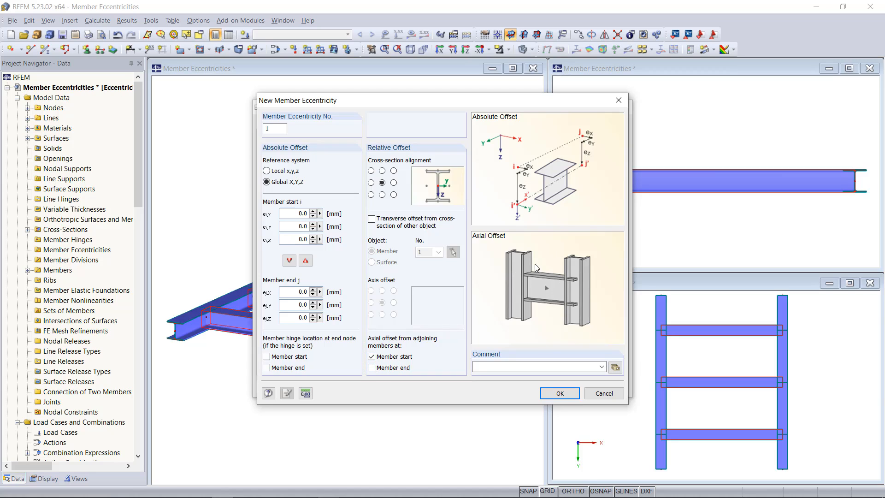
pyautogui.click(371, 367)
pyautogui.click(559, 394)
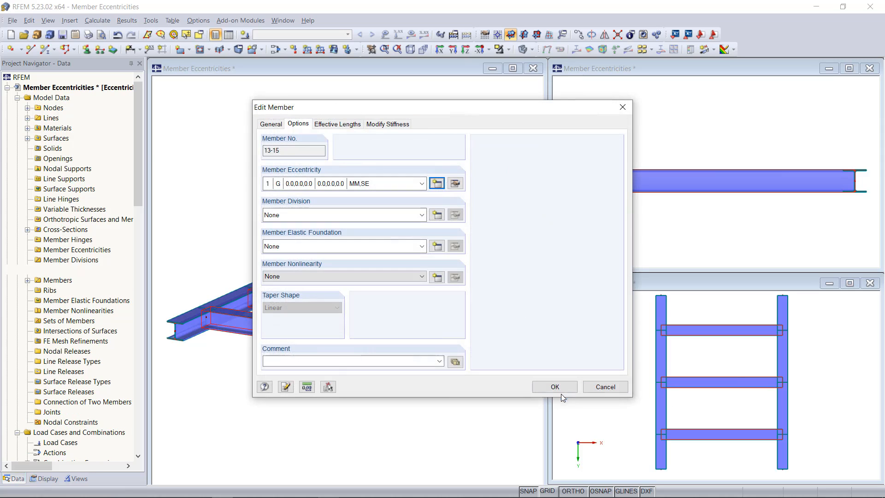
pyautogui.click(555, 386)
pyautogui.scroll(5, 673, 387)
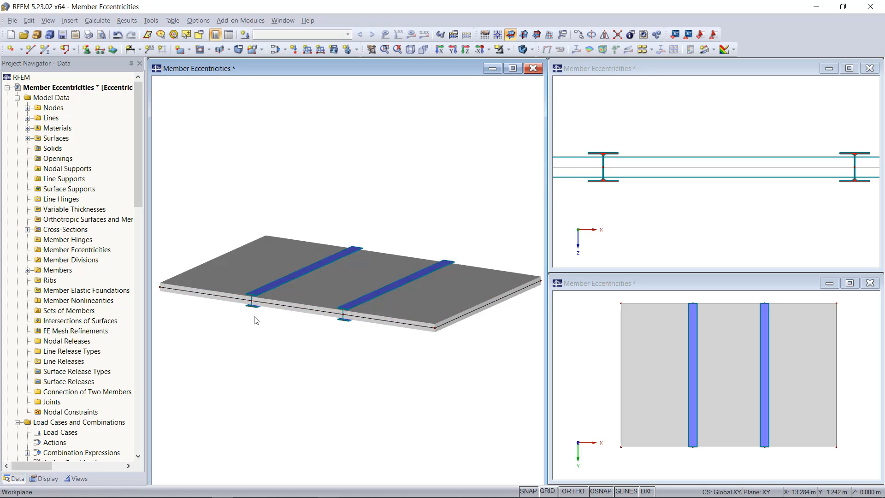
# - Start a new member eccentricity for the two beams, members 22 and 23, with top-centre cross-section alignment
pyautogui.click(256, 293)
pyautogui.click(357, 303)
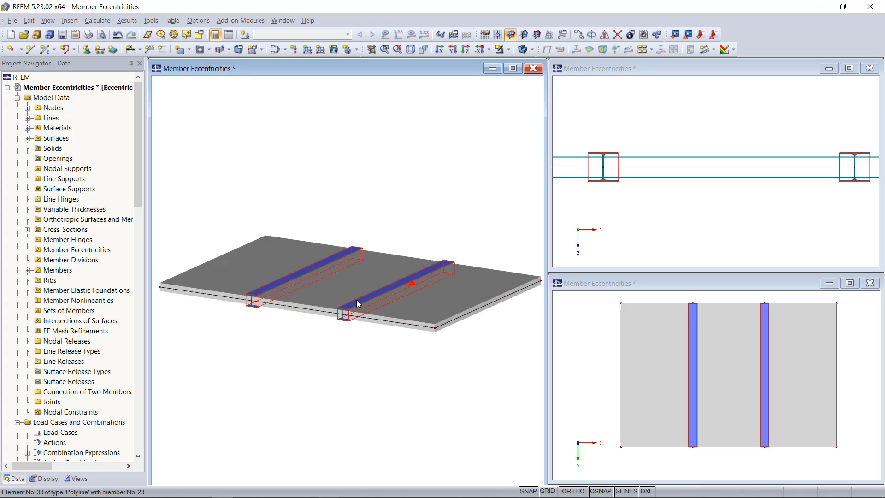
pyautogui.doubleClick(354, 302)
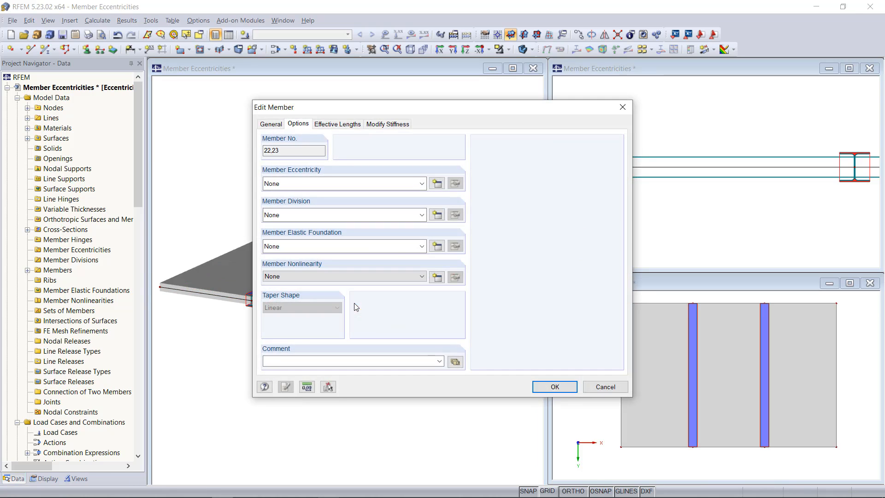
pyautogui.click(437, 184)
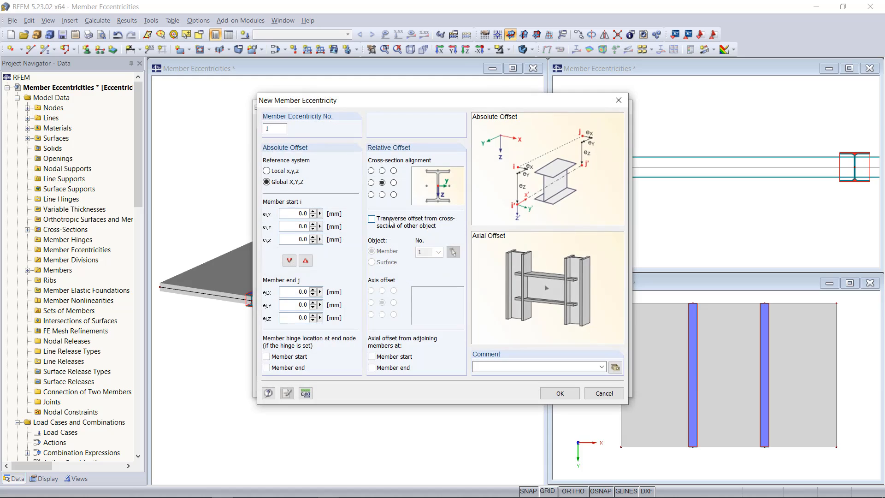
pyautogui.click(382, 171)
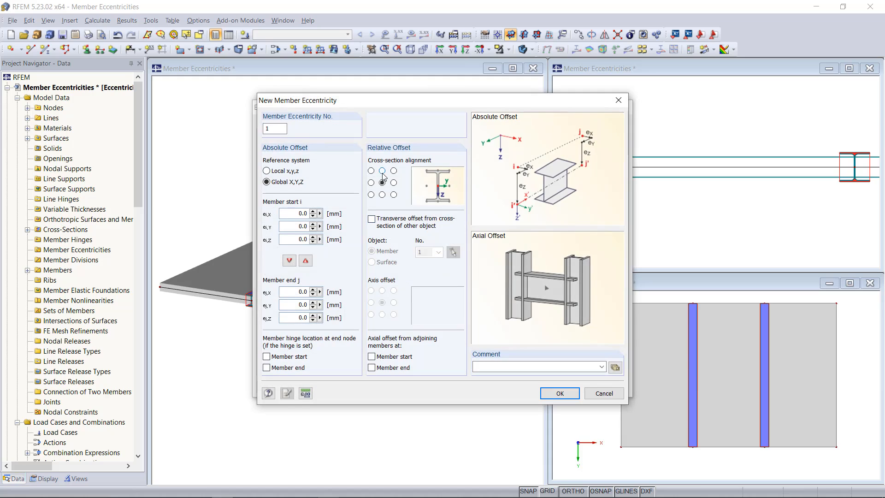
# - Give the eccentricity a transverse offset from surface 2 with a bottom axis offset, and apply it to both beams
pyautogui.click(372, 220)
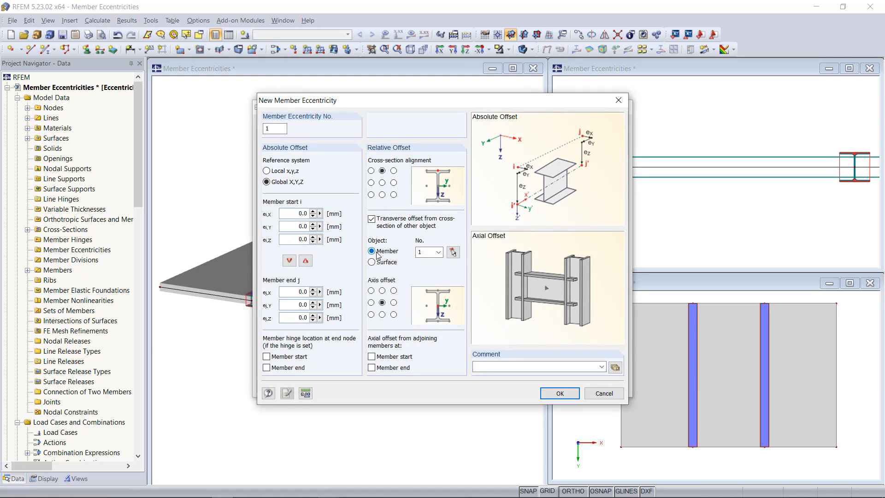
pyautogui.click(372, 262)
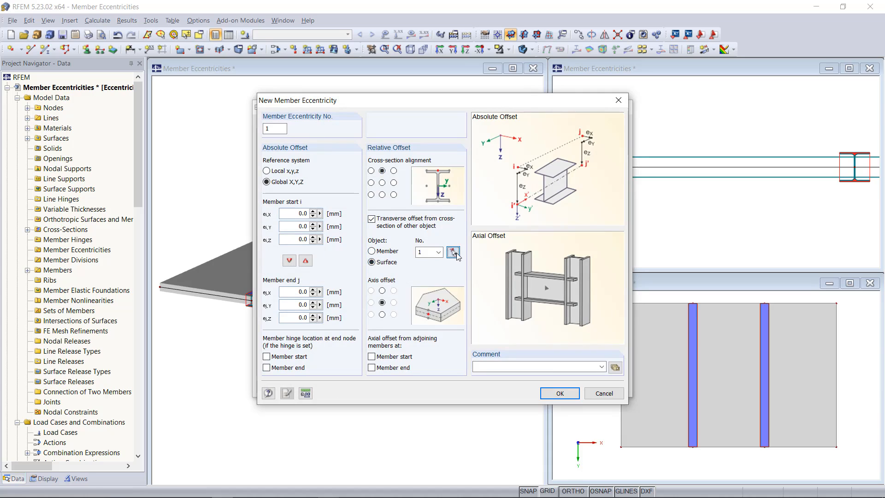
pyautogui.click(453, 252)
pyautogui.click(336, 274)
pyautogui.click(382, 315)
pyautogui.click(558, 394)
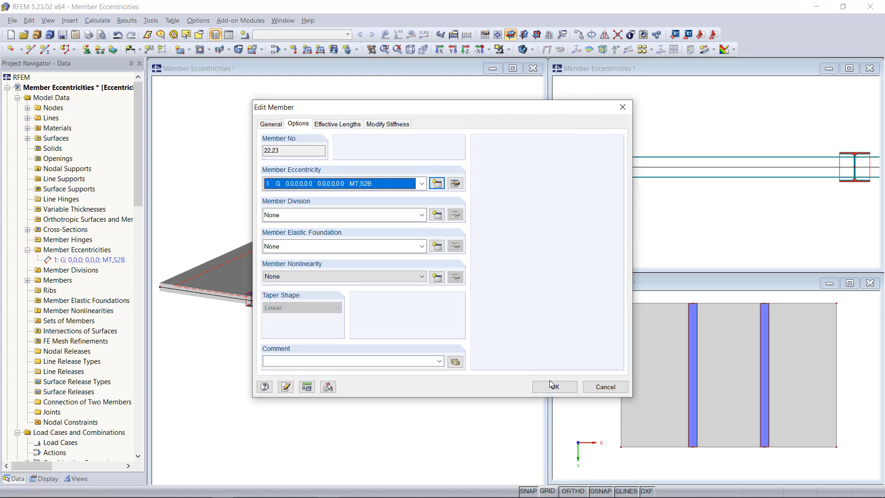
pyautogui.moveTo(492, 110); pyautogui.dragTo(395, 104)
pyautogui.click(459, 382)
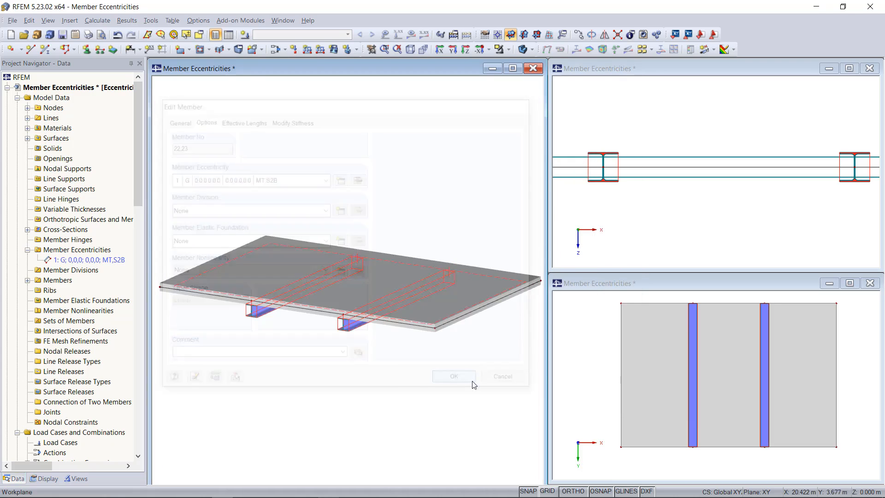
# - Examine how the beams' top flanges sit against the underside of the slab in the XZ view
pyautogui.click(625, 227)
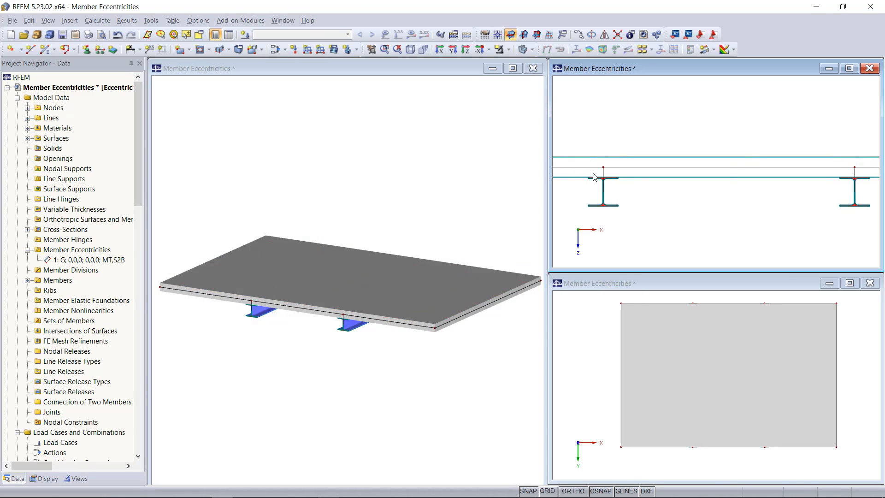
pyautogui.scroll(1, 595, 201)
pyautogui.scroll(2, 594, 201)
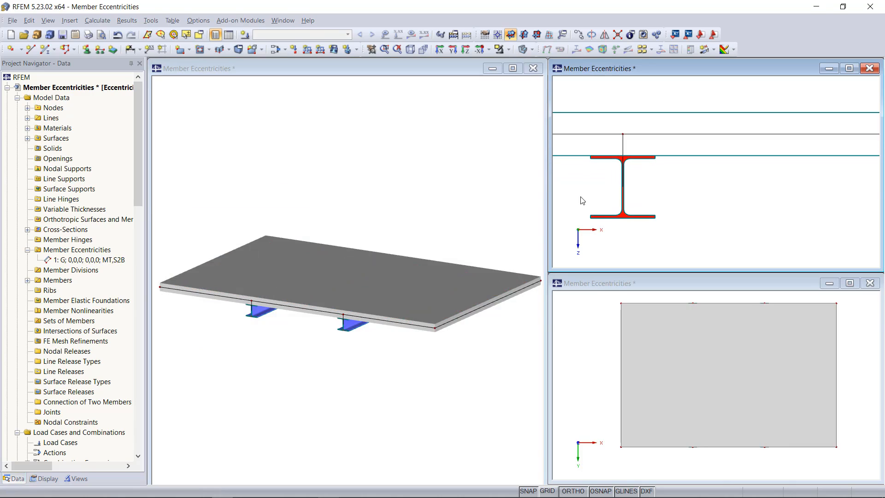
pyautogui.scroll(3, 342, 336)
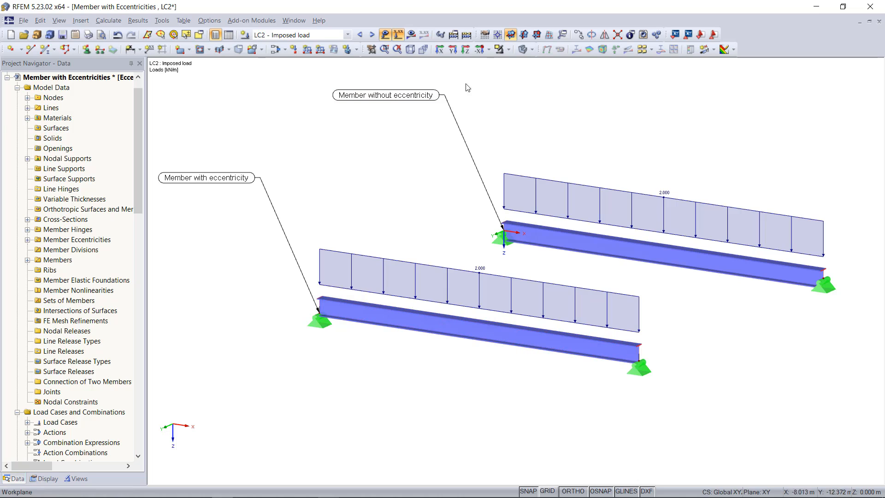
# - Compare the end supports of the beams with and without eccentricity in wireframe display, and restore the solid display
pyautogui.click(524, 51)
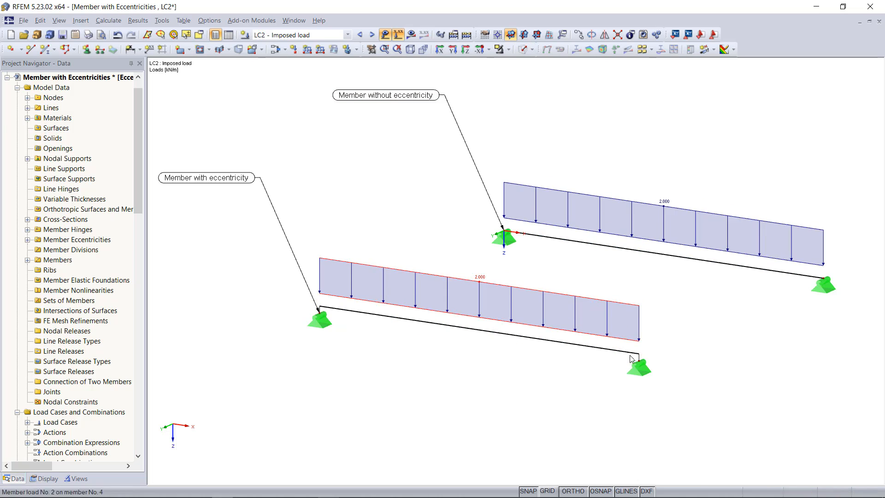
pyautogui.scroll(5, 633, 349)
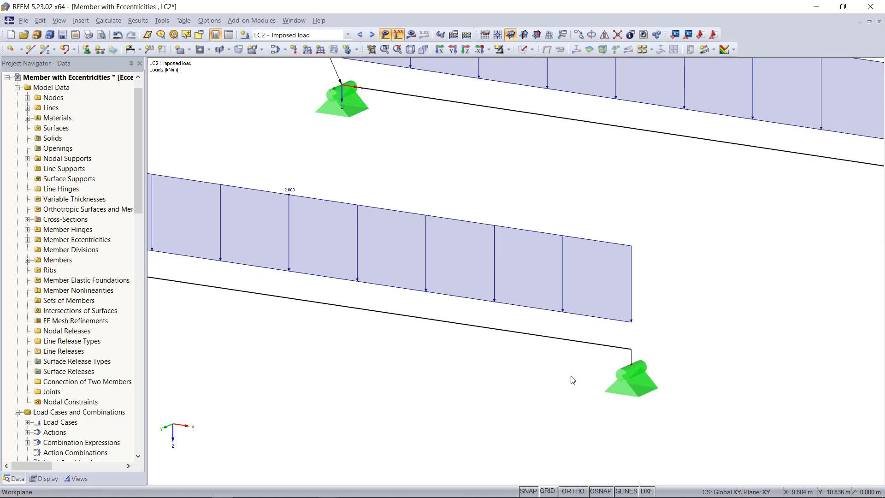
pyautogui.scroll(-4, 535, 365)
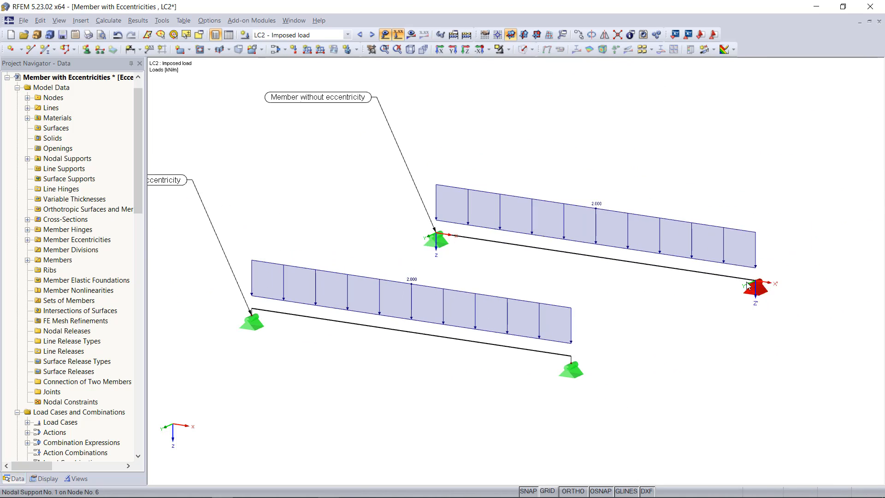
pyautogui.scroll(3, 766, 290)
pyautogui.scroll(-5, 766, 289)
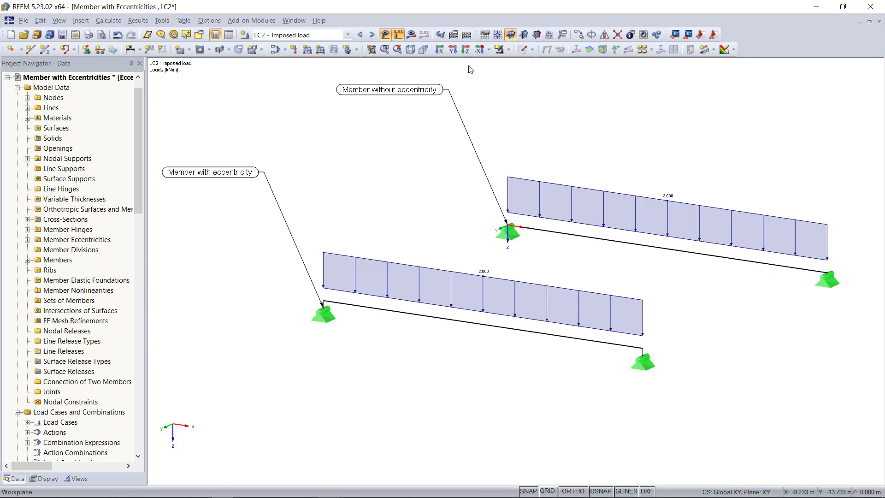
pyautogui.click(522, 49)
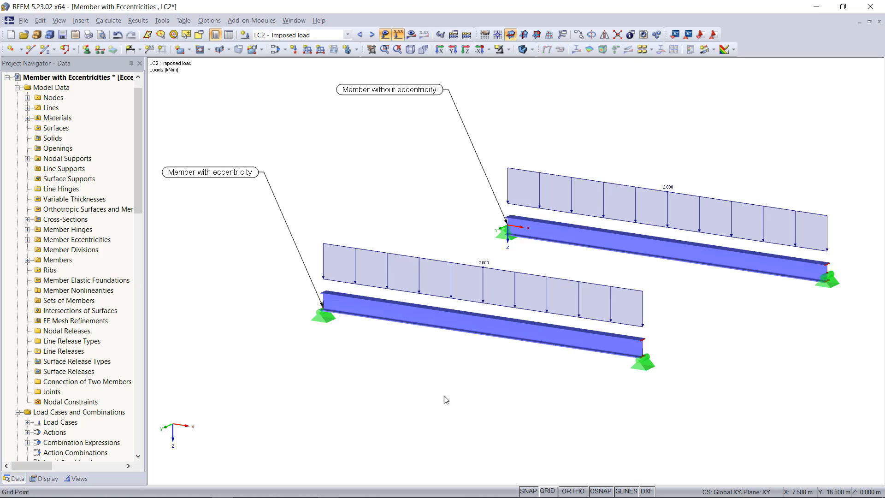
# - Calculate load case LC2 - Imposed load and examine the My moments and support reactions of both beams in wireframe display
pyautogui.click(411, 34)
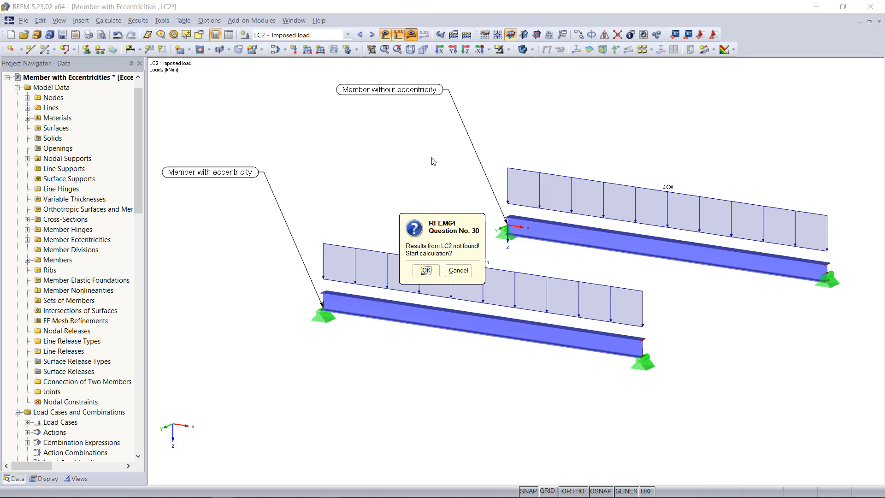
pyautogui.click(429, 271)
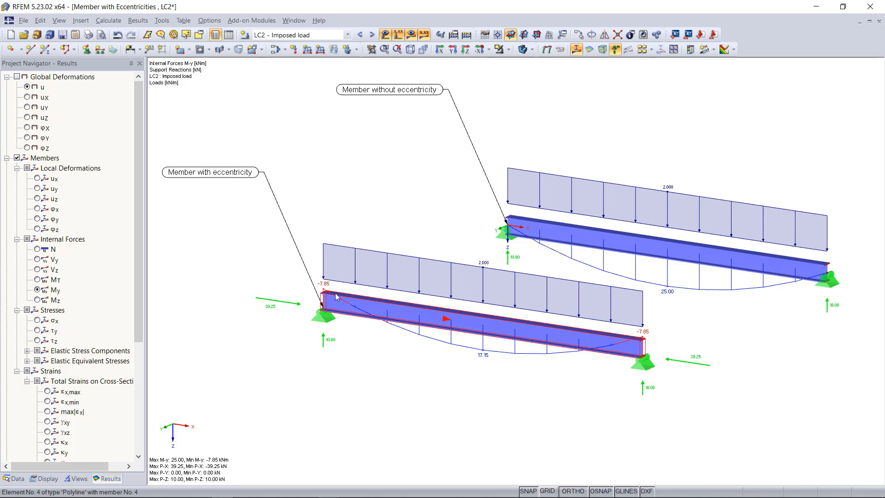
pyautogui.click(522, 50)
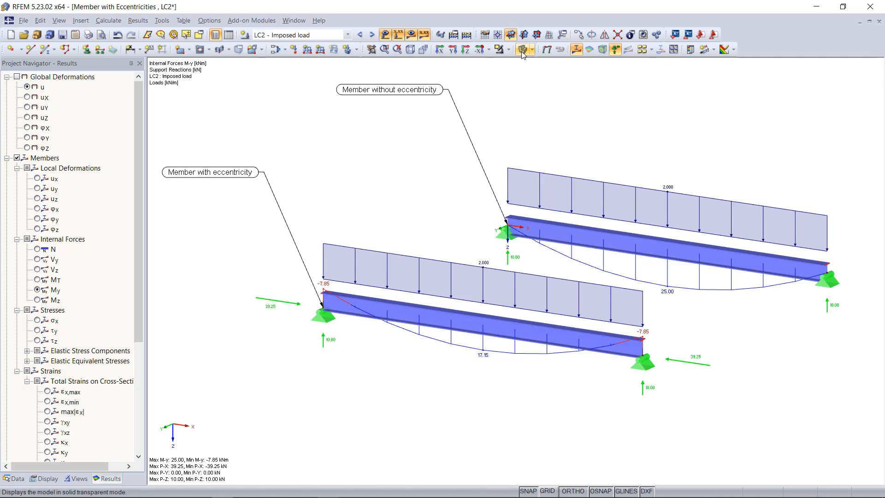
pyautogui.click(521, 51)
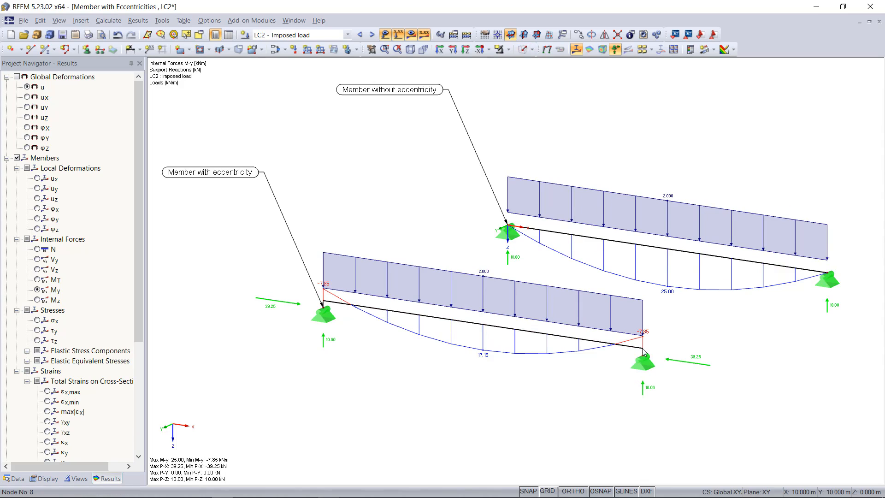
pyautogui.scroll(3, 643, 355)
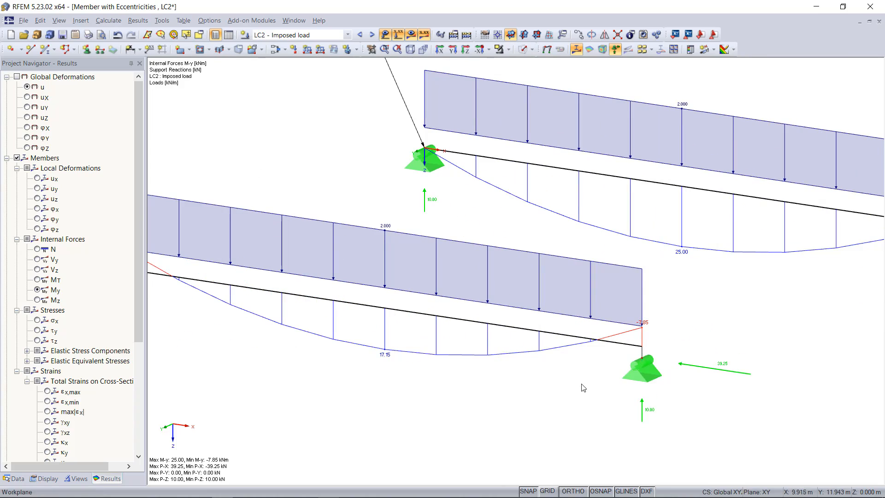
pyautogui.scroll(-3, 583, 388)
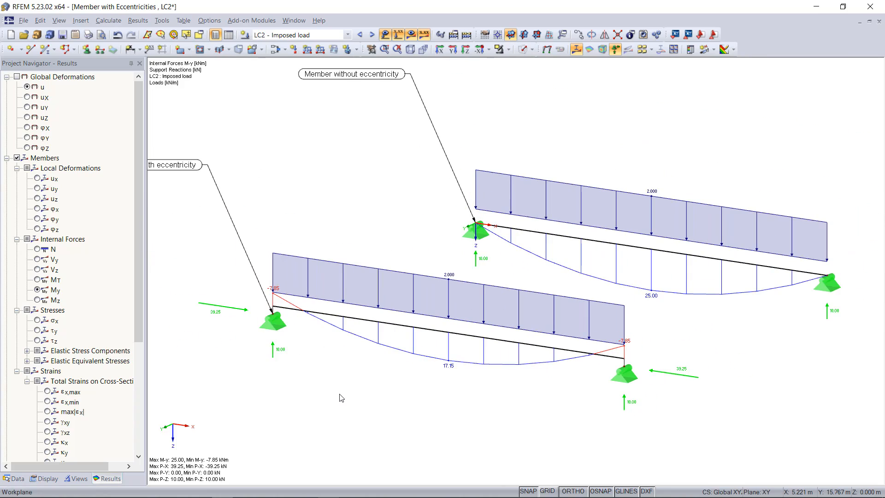